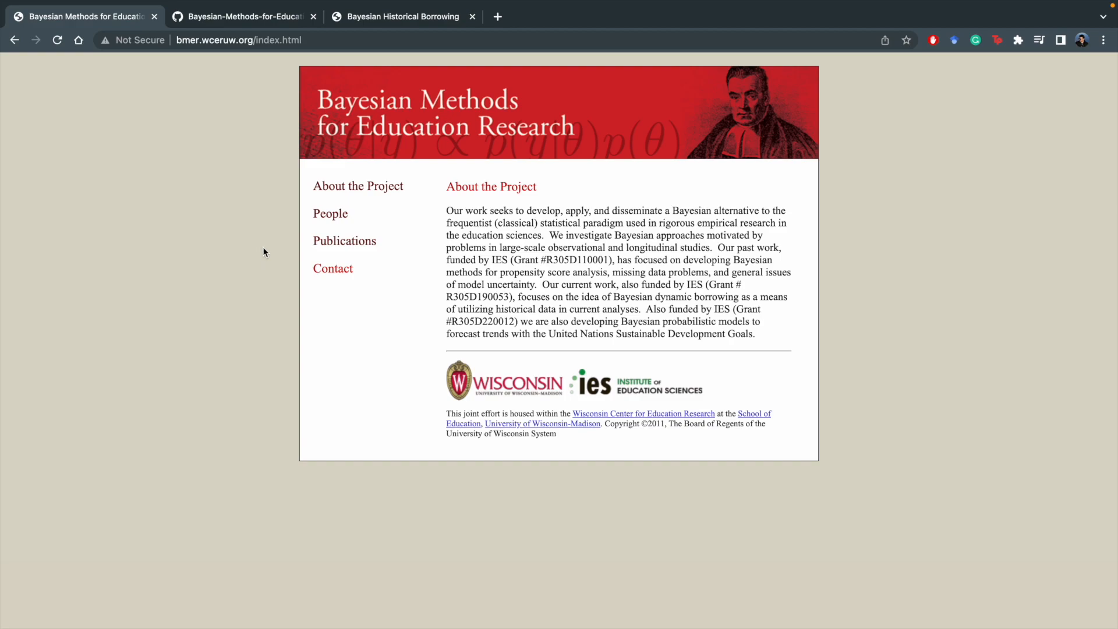
# Open the project's Publications page to look over the listed papers
pyautogui.click(315, 250)
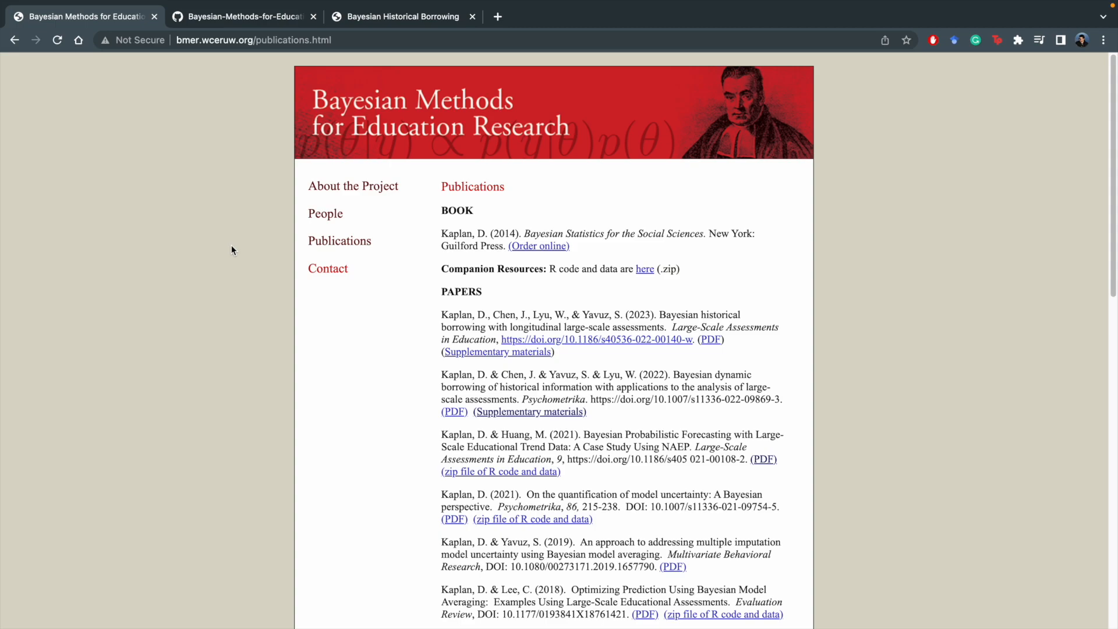
# Switch to the Bayesian Historical Borrowing app and upload US_PISA_data_crossectional.csv from the data folder
pyautogui.click(423, 23)
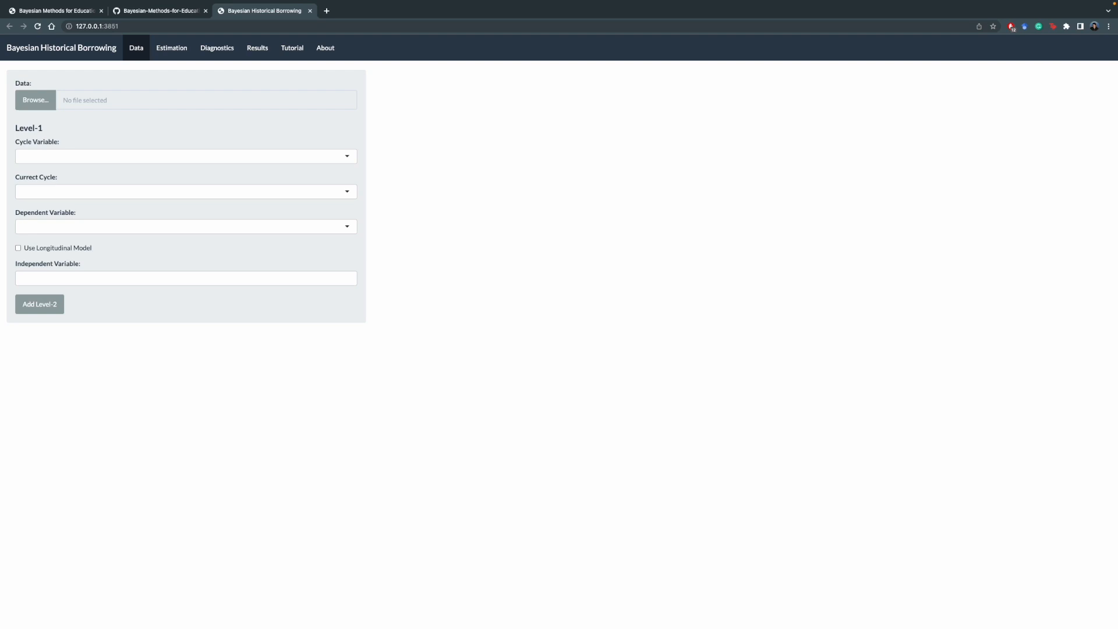
pyautogui.click(33, 101)
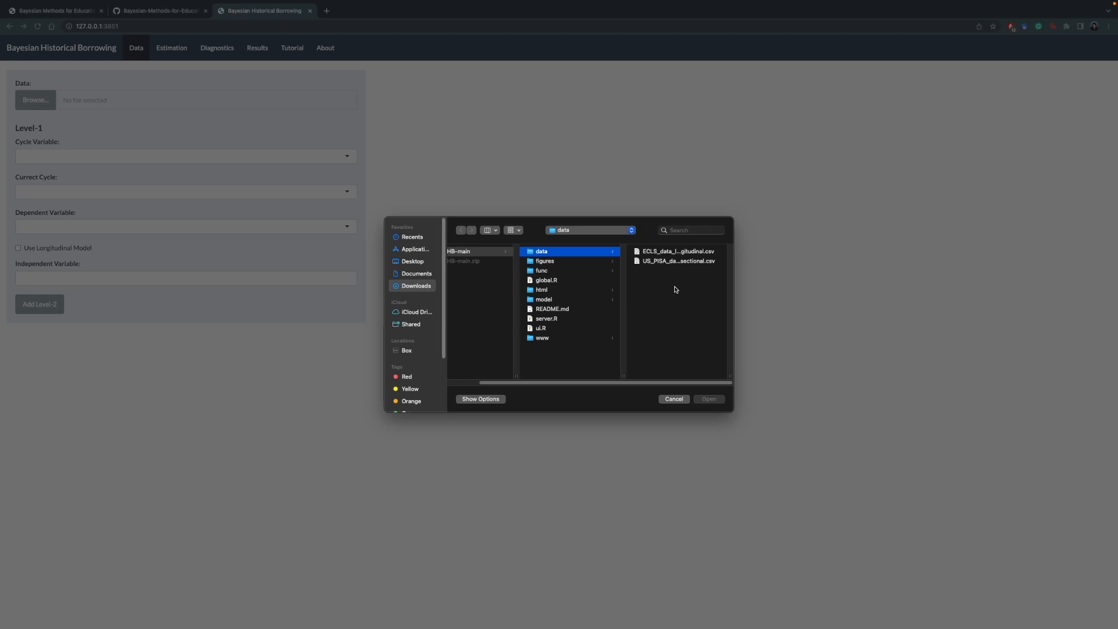
pyautogui.click(675, 261)
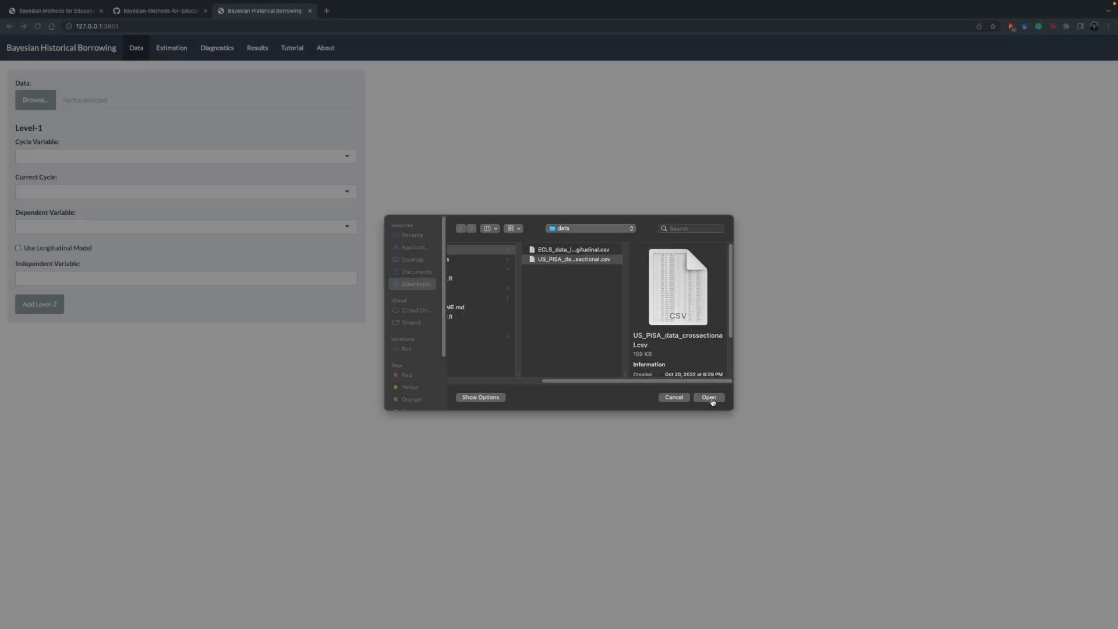
pyautogui.click(710, 400)
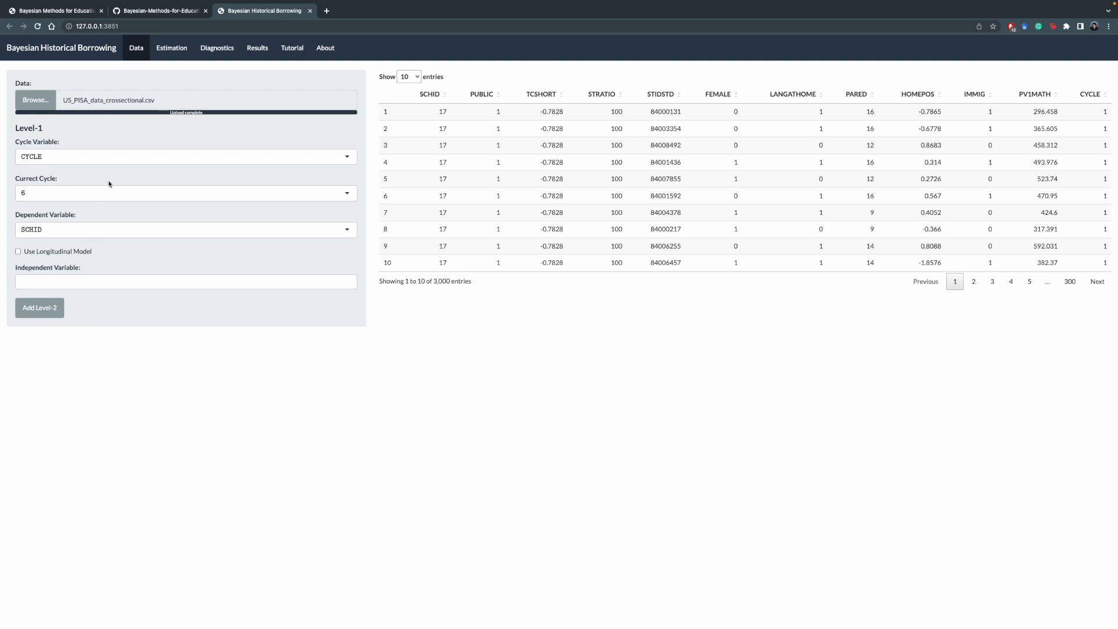
# Review the options offered for the cycle variable and the current cycle, keeping the preselected choices
pyautogui.click(116, 161)
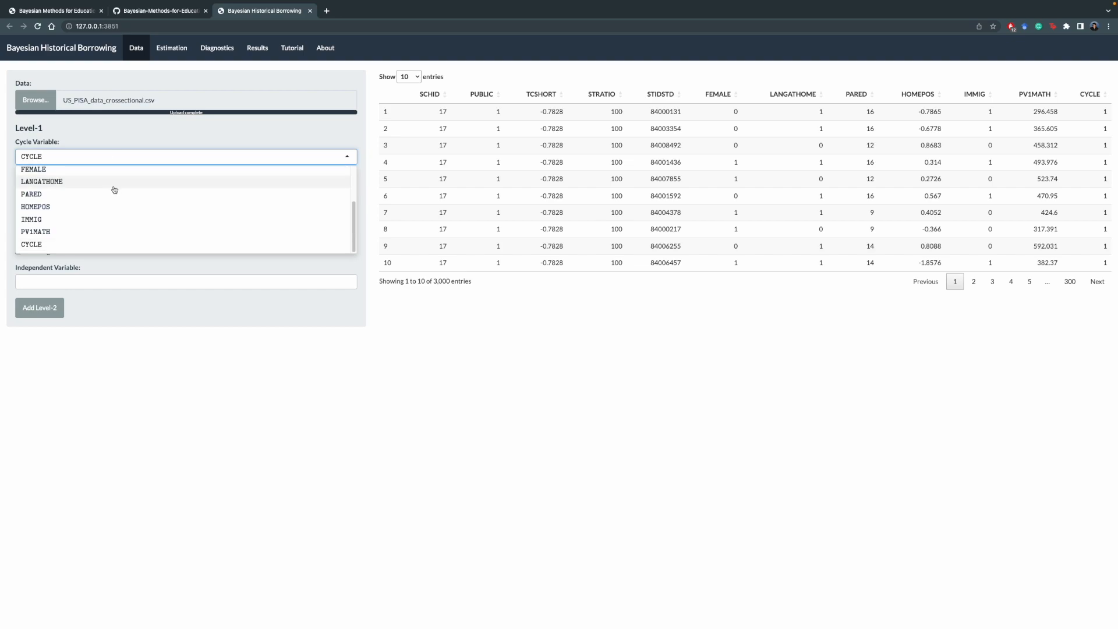
pyautogui.click(82, 337)
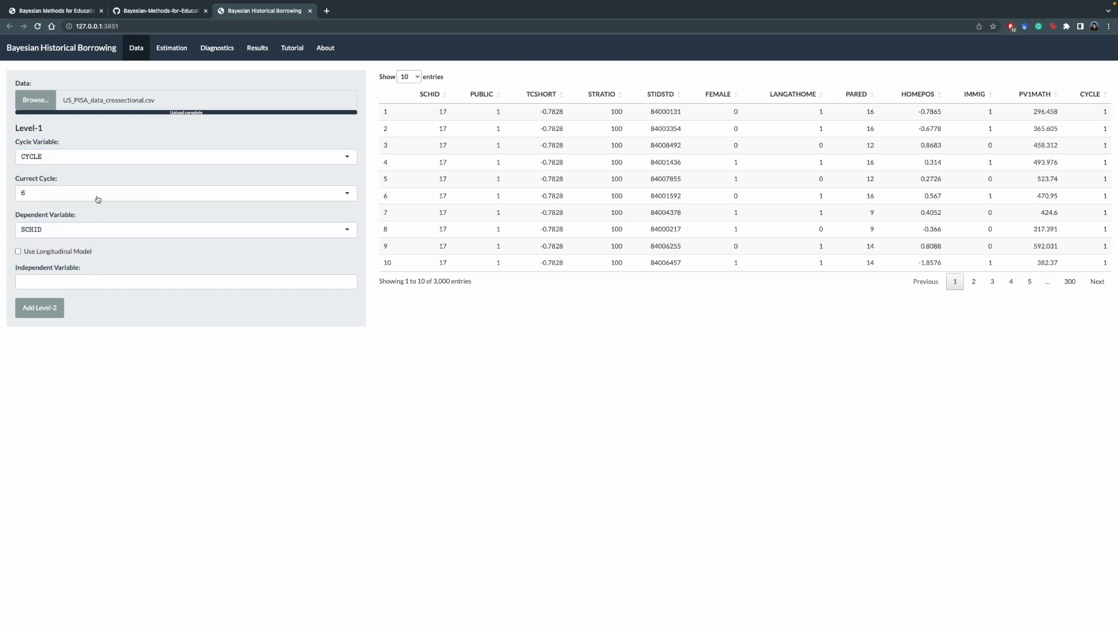
pyautogui.click(97, 198)
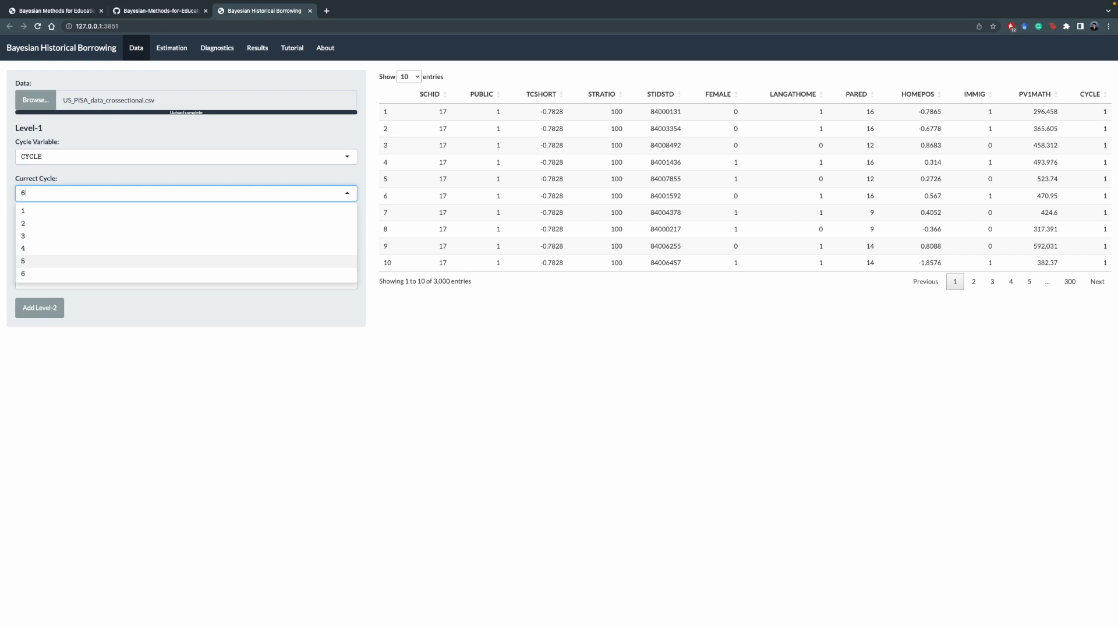
pyautogui.click(146, 356)
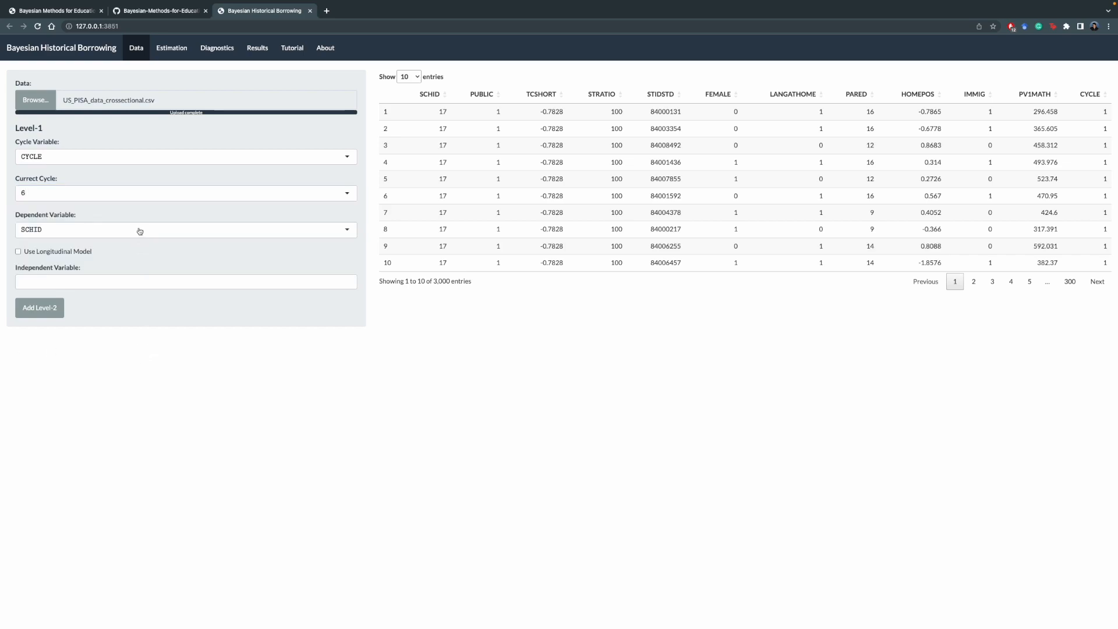
# Set the dependent variable to PV1MATH
pyautogui.click(134, 229)
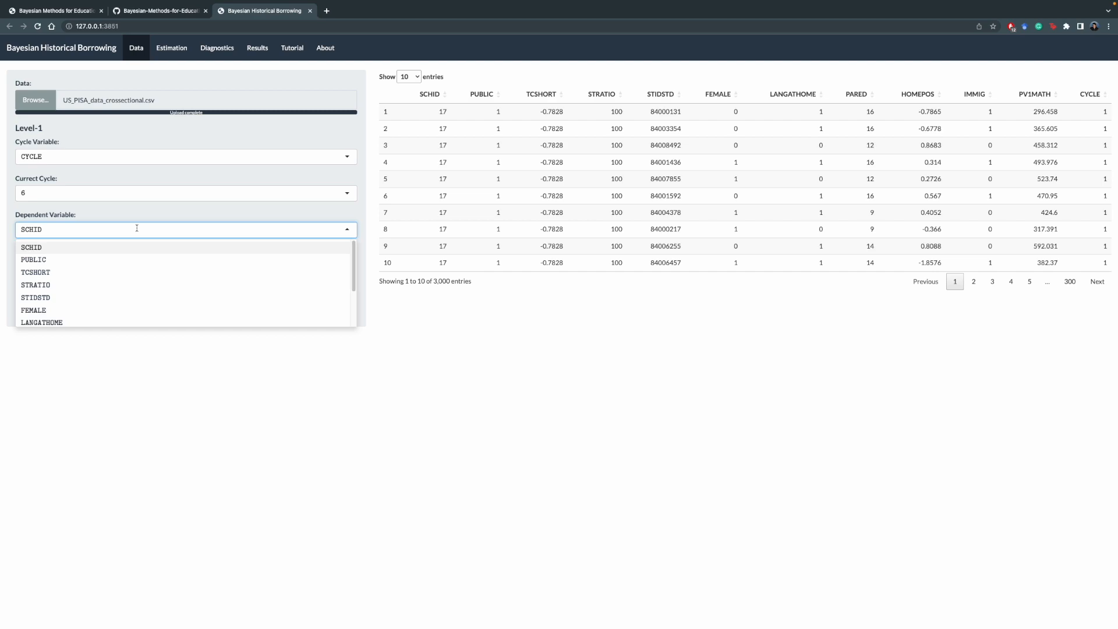
pyautogui.scroll(-3, 133, 274)
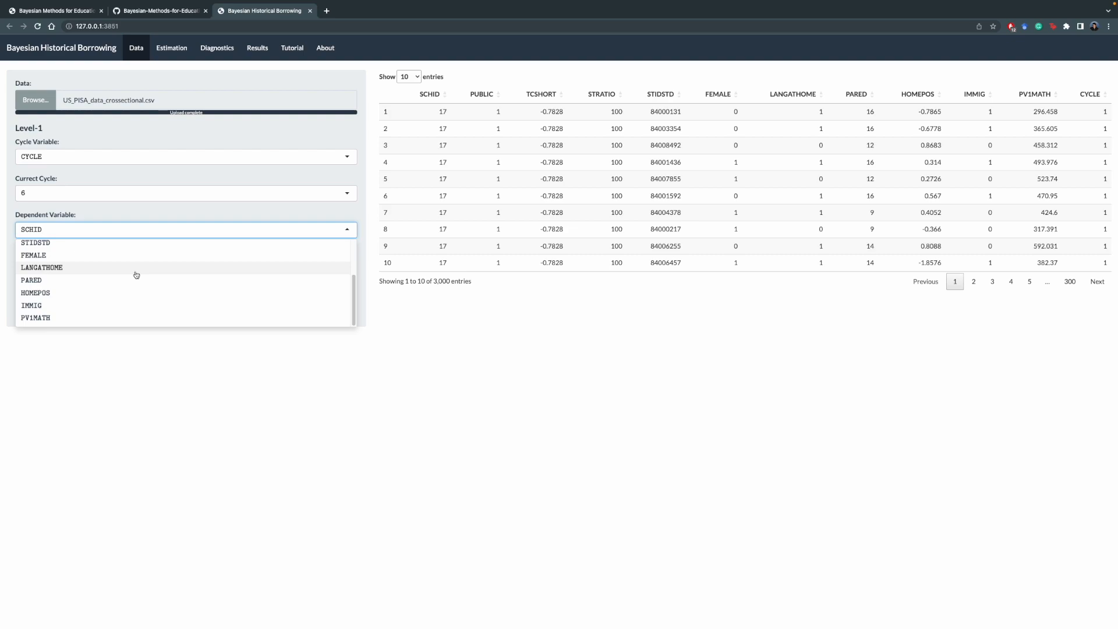
pyautogui.click(100, 318)
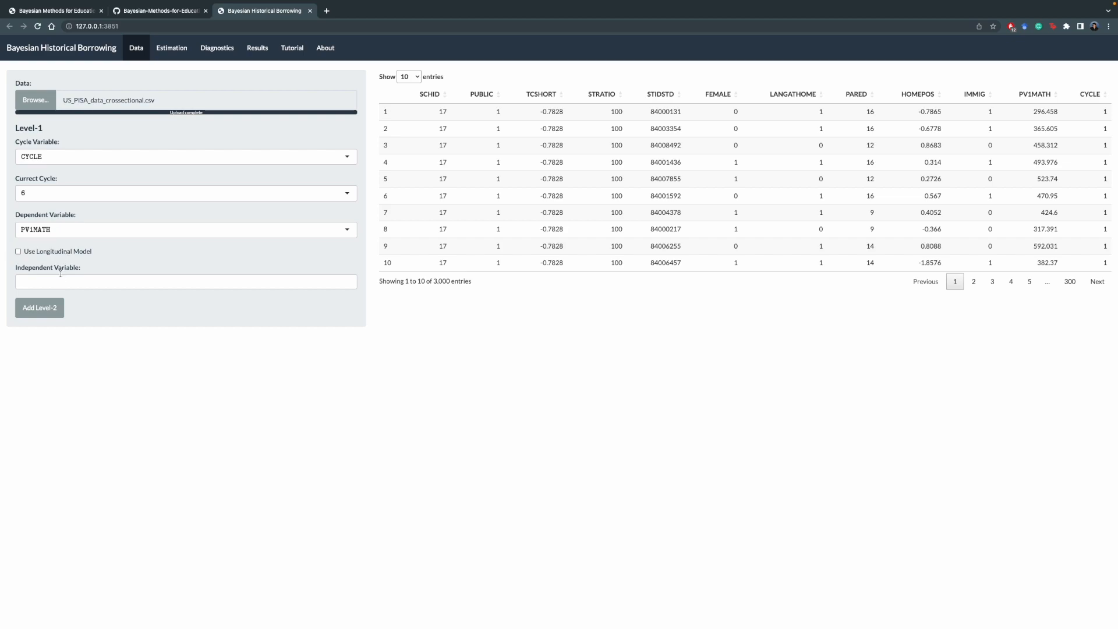
# Choose HOMEPOS as the level-1 independent variable
pyautogui.click(60, 276)
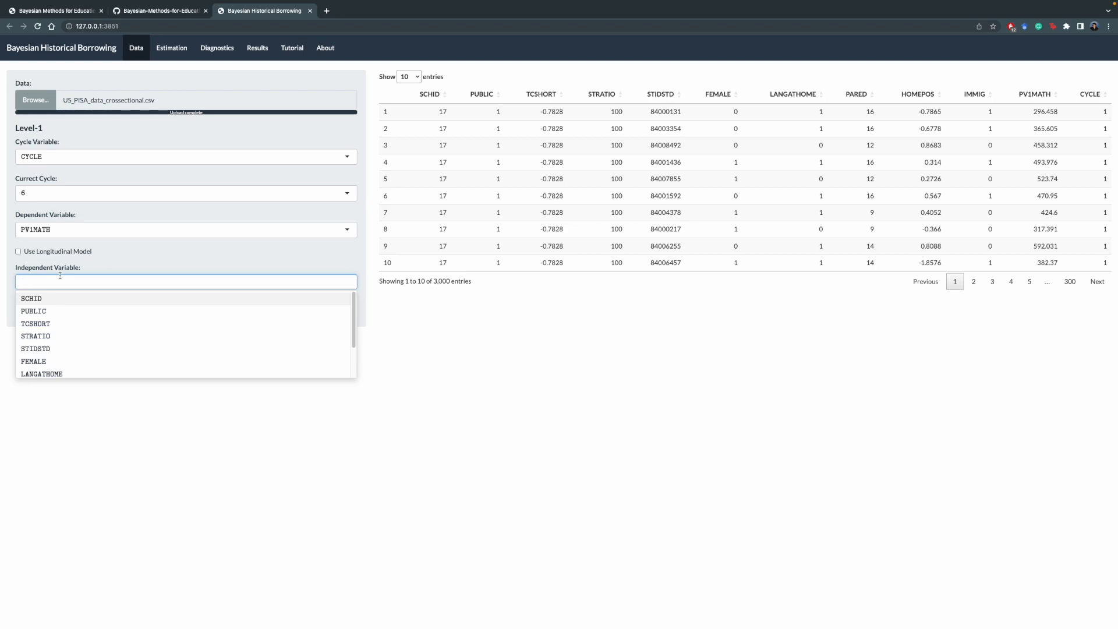
pyautogui.press('Escape')
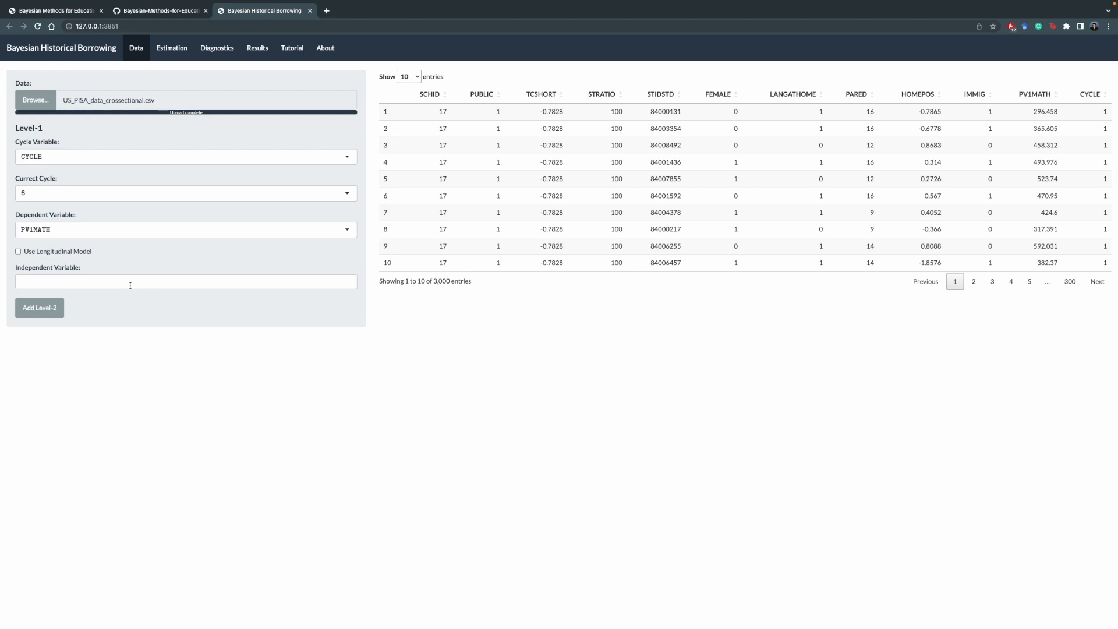
pyautogui.click(130, 284)
pyautogui.scroll(-2, 114, 323)
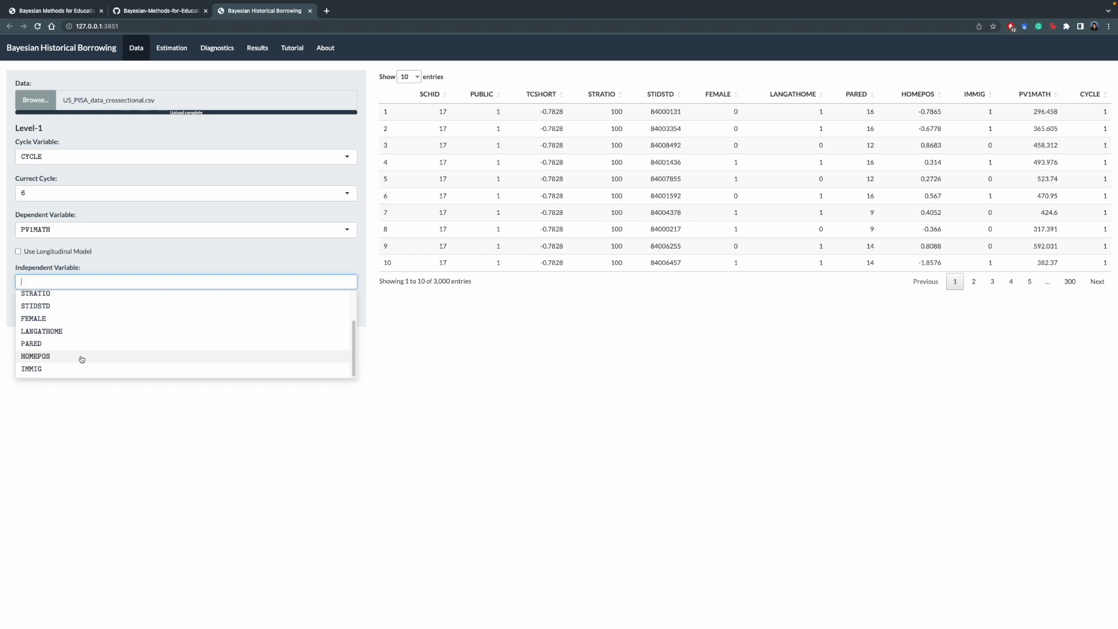
pyautogui.click(81, 356)
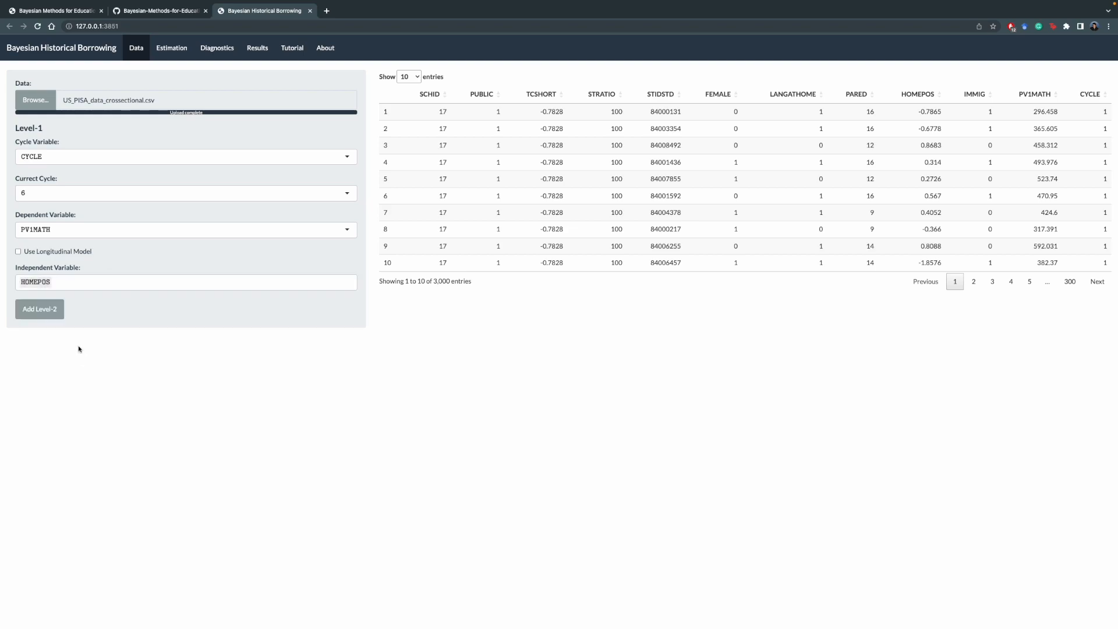
# Add a level-2 model with SCHID as group ID and STRATIO as its independent variable
pyautogui.click(39, 309)
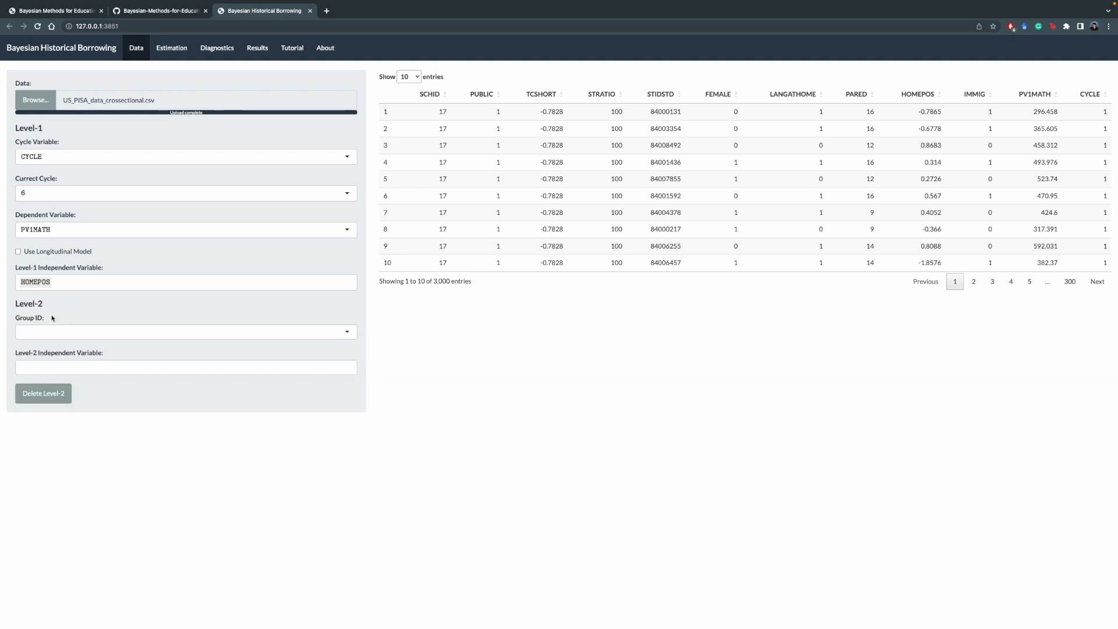
pyautogui.click(139, 330)
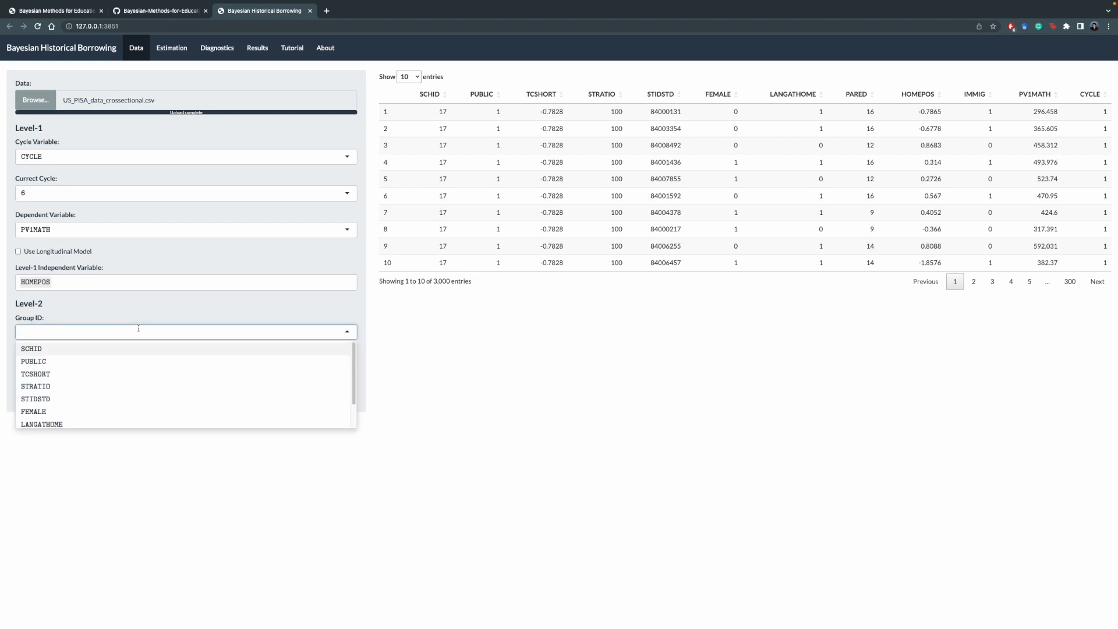
pyautogui.click(28, 349)
pyautogui.click(81, 369)
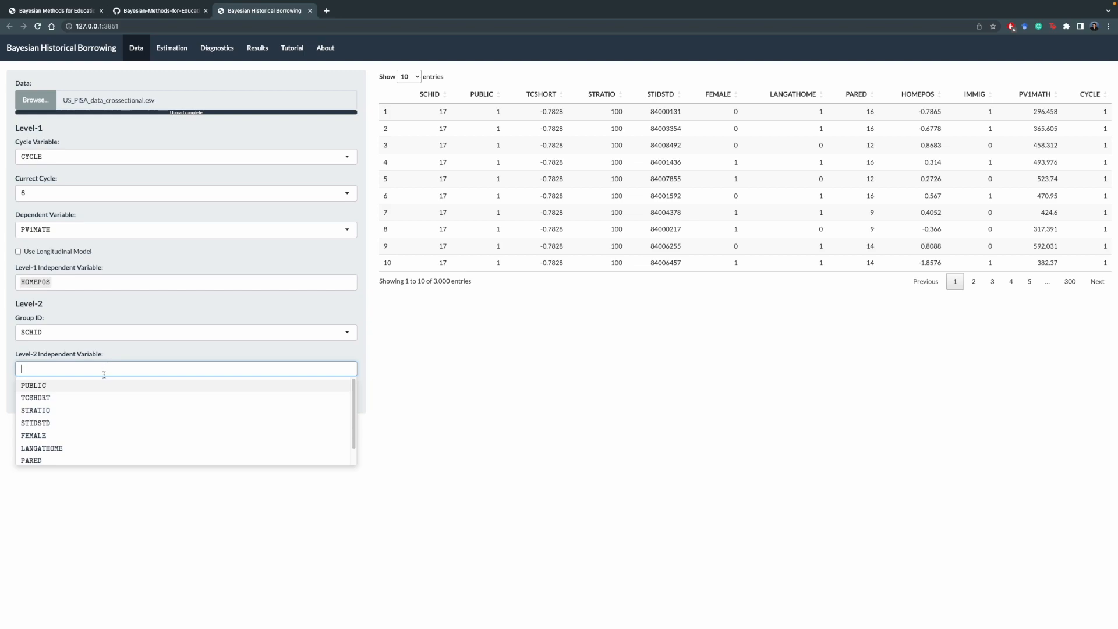
pyautogui.scroll(-1, 93, 431)
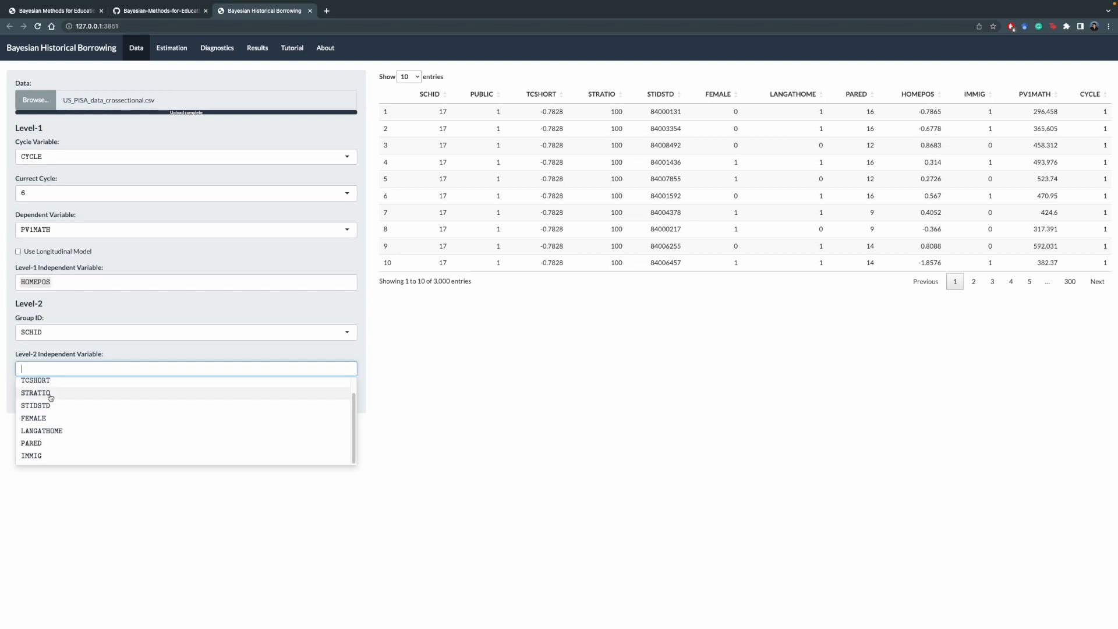
pyautogui.click(51, 394)
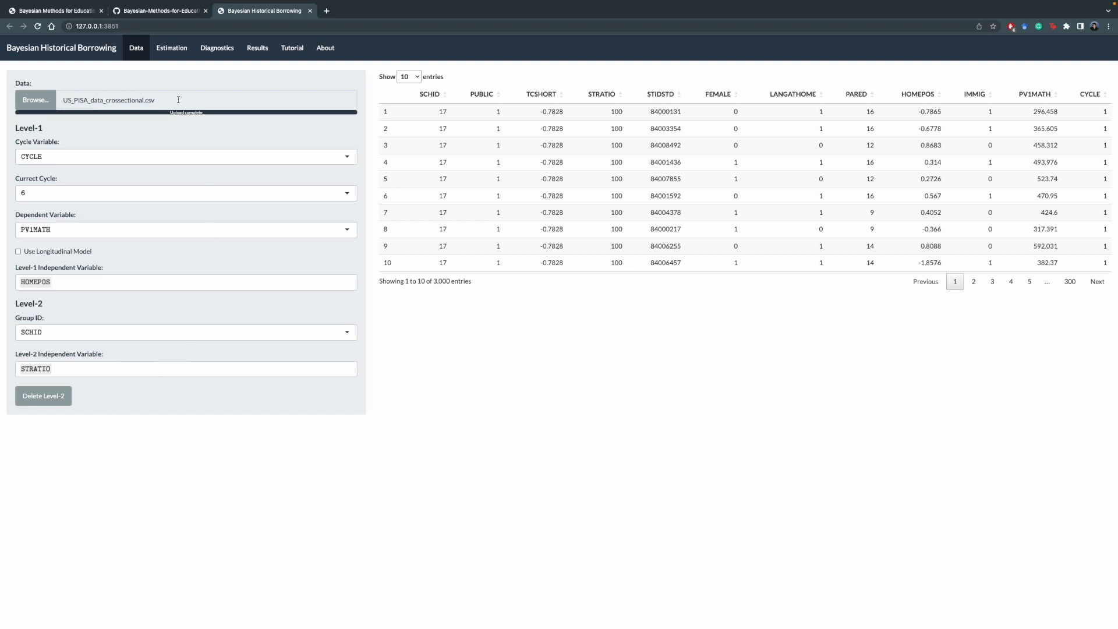
# In the estimation settings, include STRATIO as a predictor in the level-2 intercept equation
pyautogui.click(164, 57)
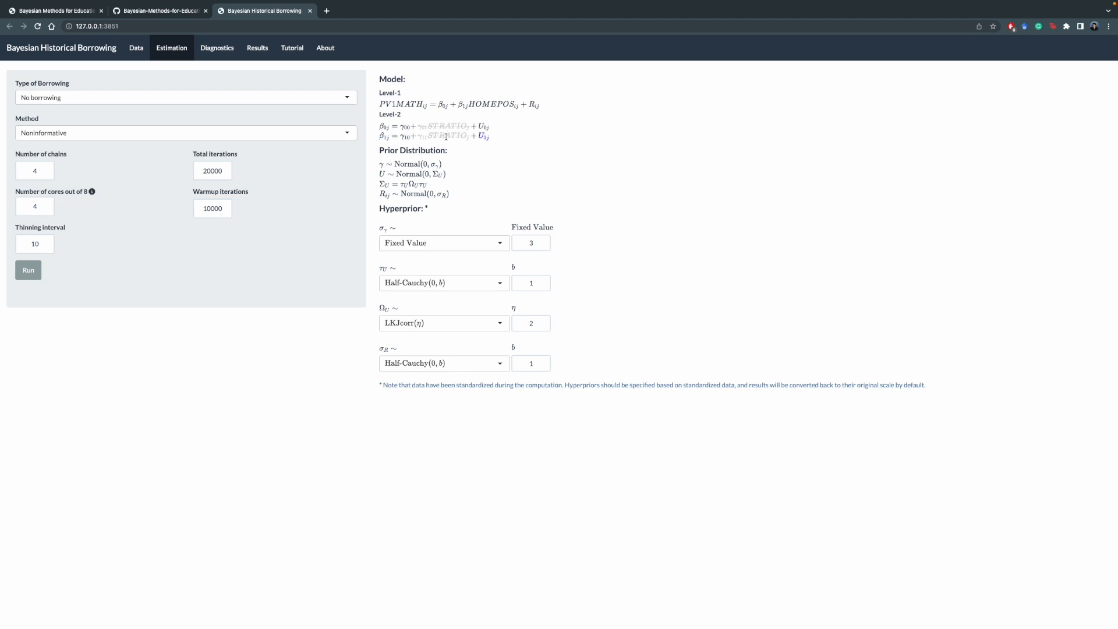
pyautogui.click(426, 135)
pyautogui.click(436, 125)
pyautogui.click(436, 124)
pyautogui.click(435, 125)
pyautogui.click(436, 125)
# Read the note about standardized data below the hyperpriors and review the available borrowing types
pyautogui.moveTo(382, 385); pyautogui.dragTo(425, 387)
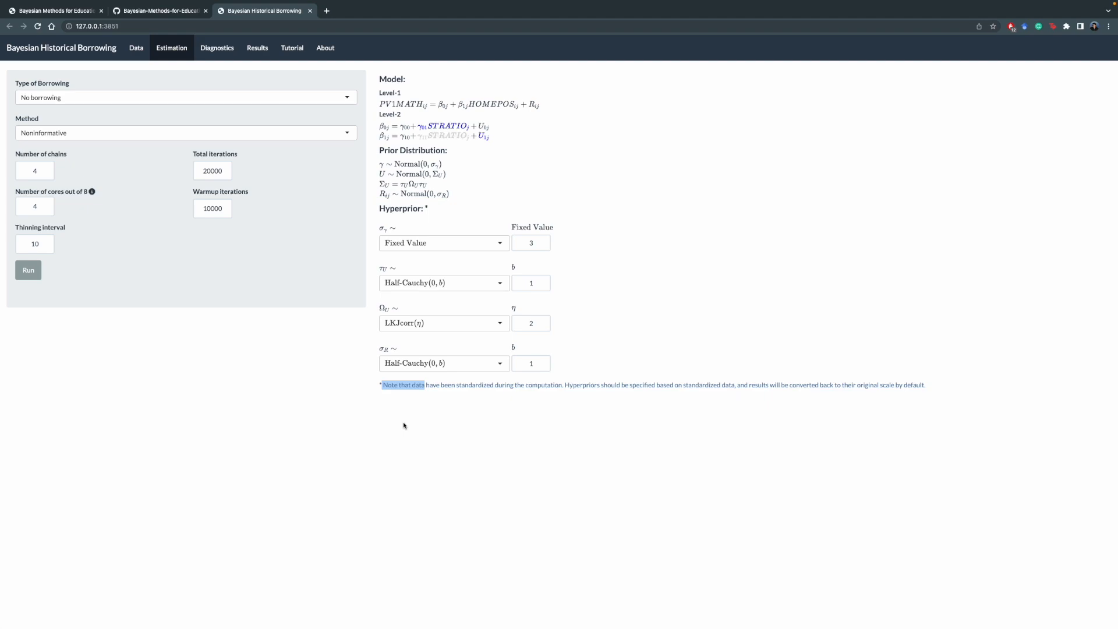
pyautogui.moveTo(380, 385); pyautogui.dragTo(405, 400)
pyautogui.click(216, 97)
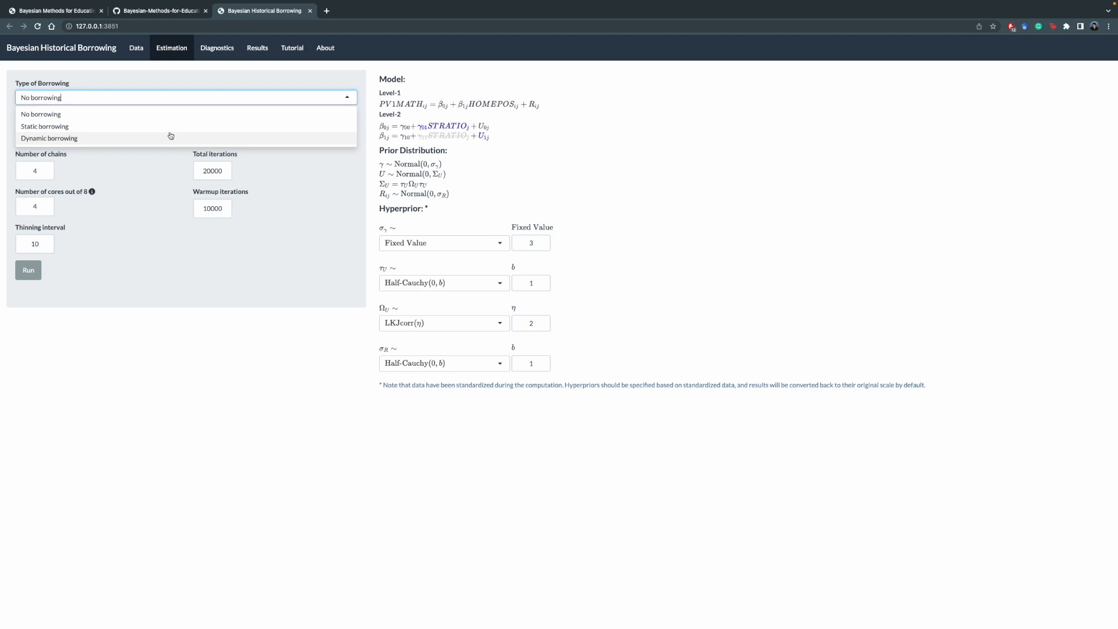
pyautogui.click(258, 106)
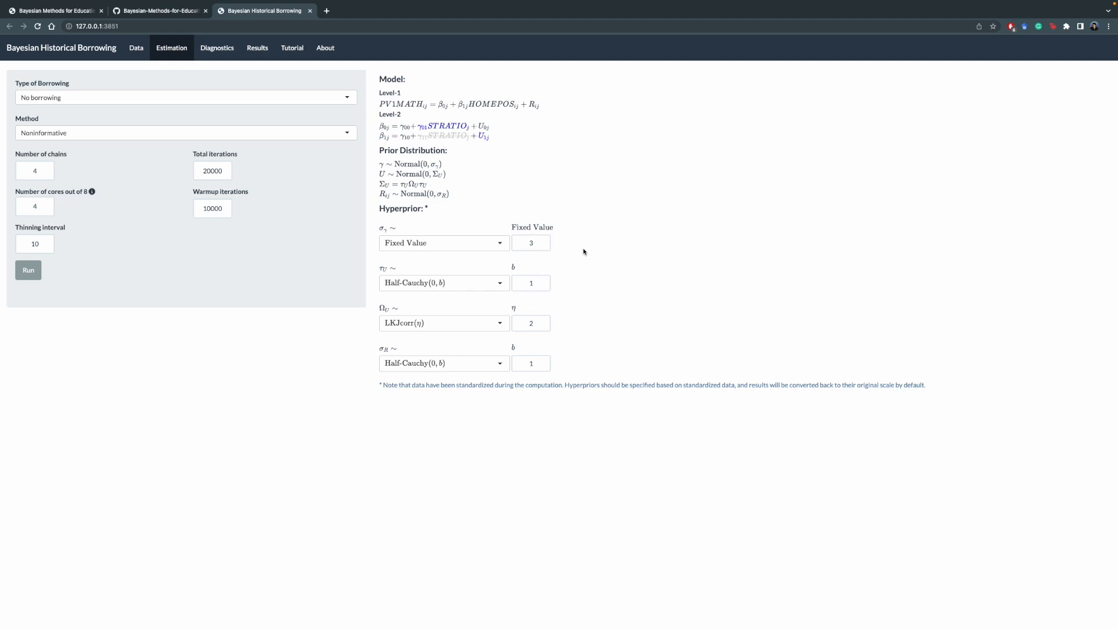
# Set the type of borrowing to Static borrowing with the Power priors method
pyautogui.click(284, 99)
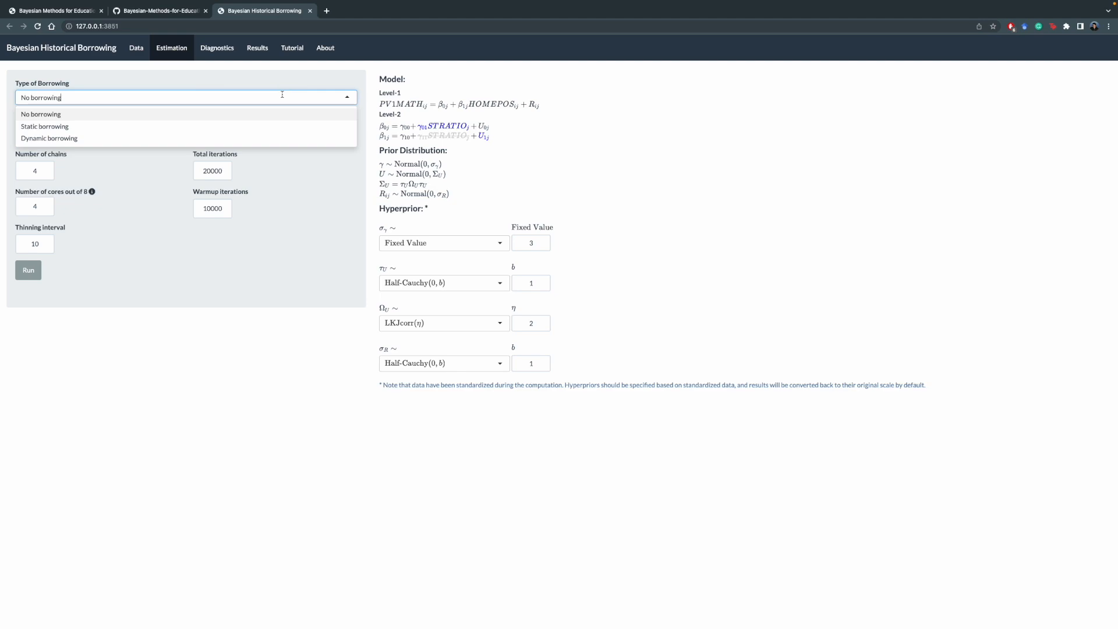
pyautogui.click(224, 128)
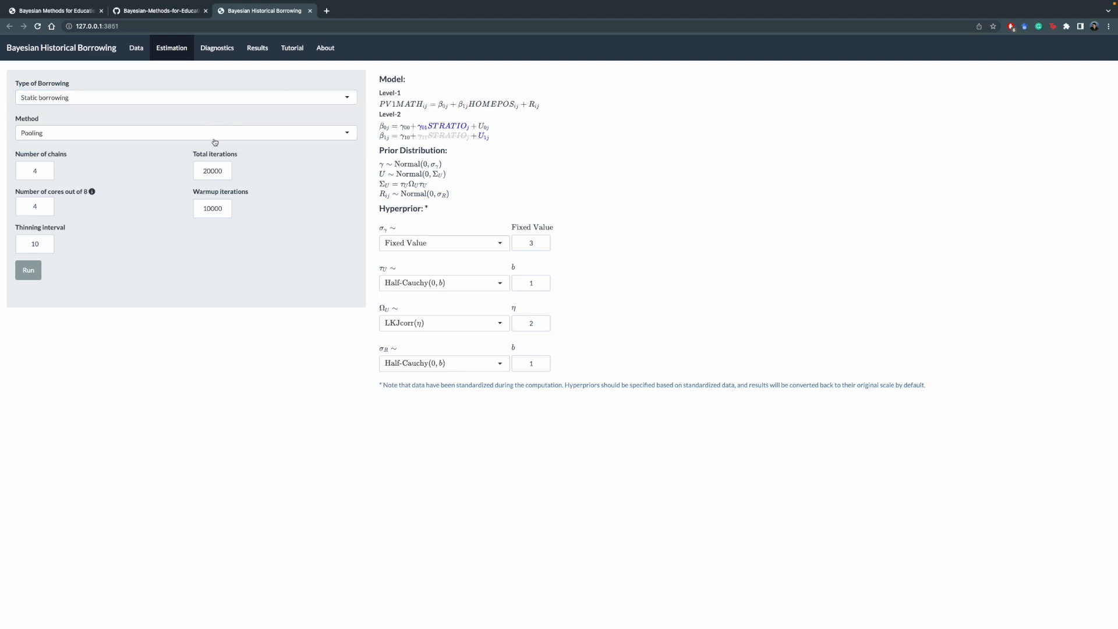
pyautogui.click(214, 139)
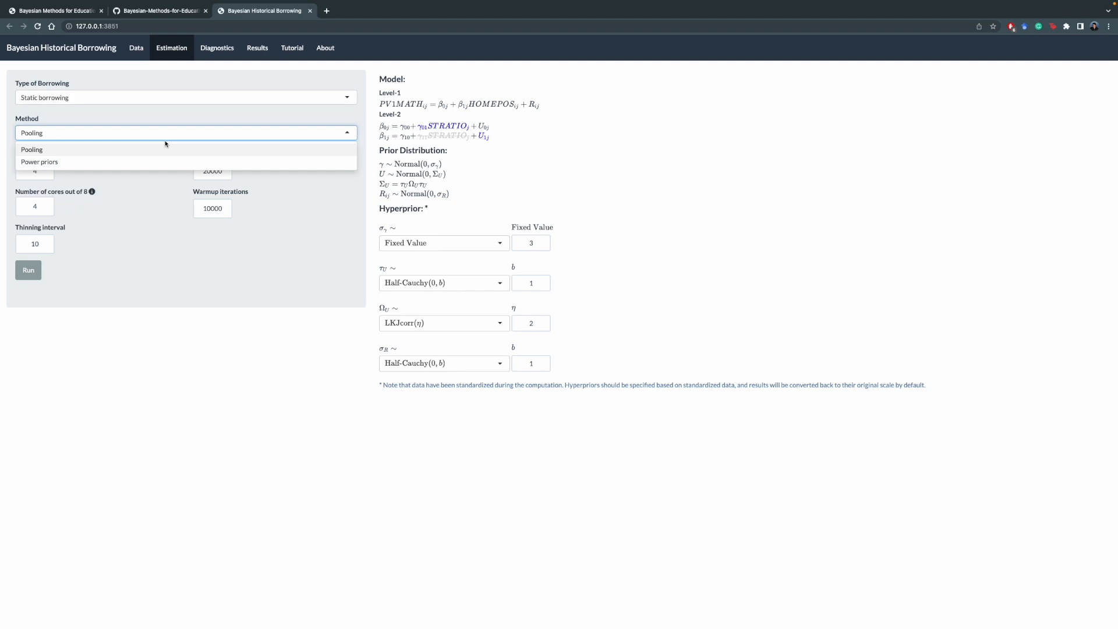
pyautogui.click(157, 159)
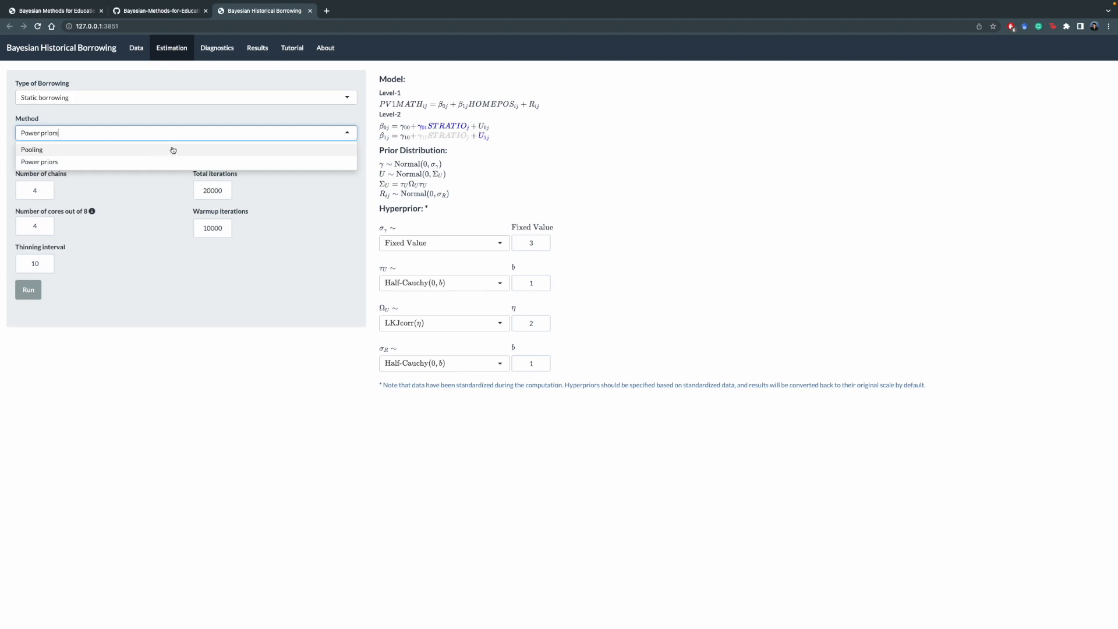
pyautogui.click(162, 162)
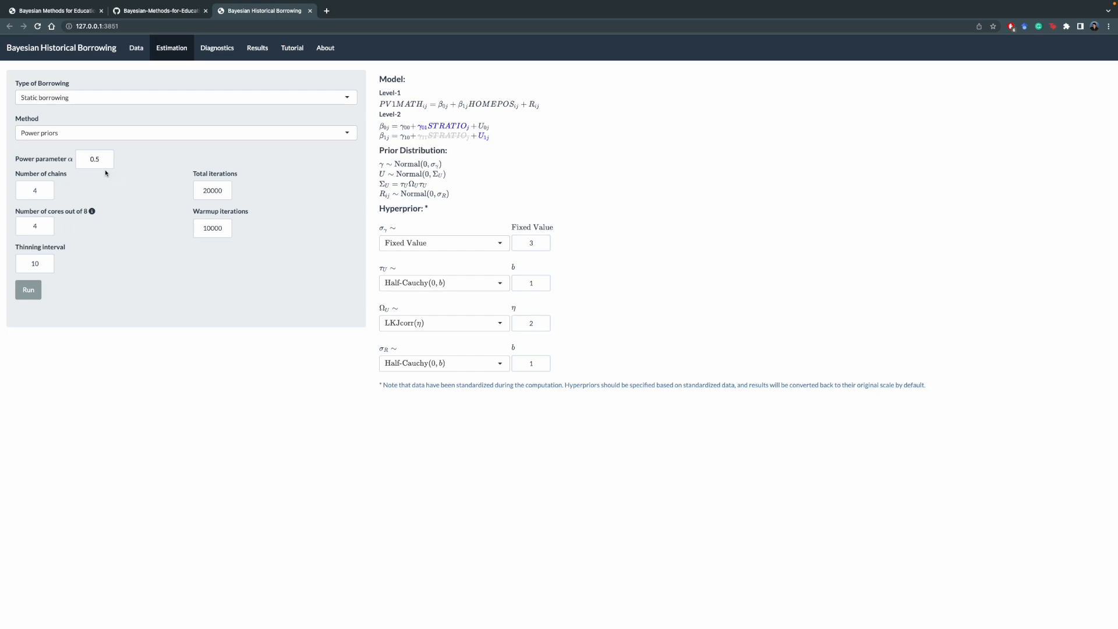
pyautogui.moveTo(136, 166)
# Set the type of borrowing to Dynamic borrowing with the BDB method and review its priors
pyautogui.click(177, 101)
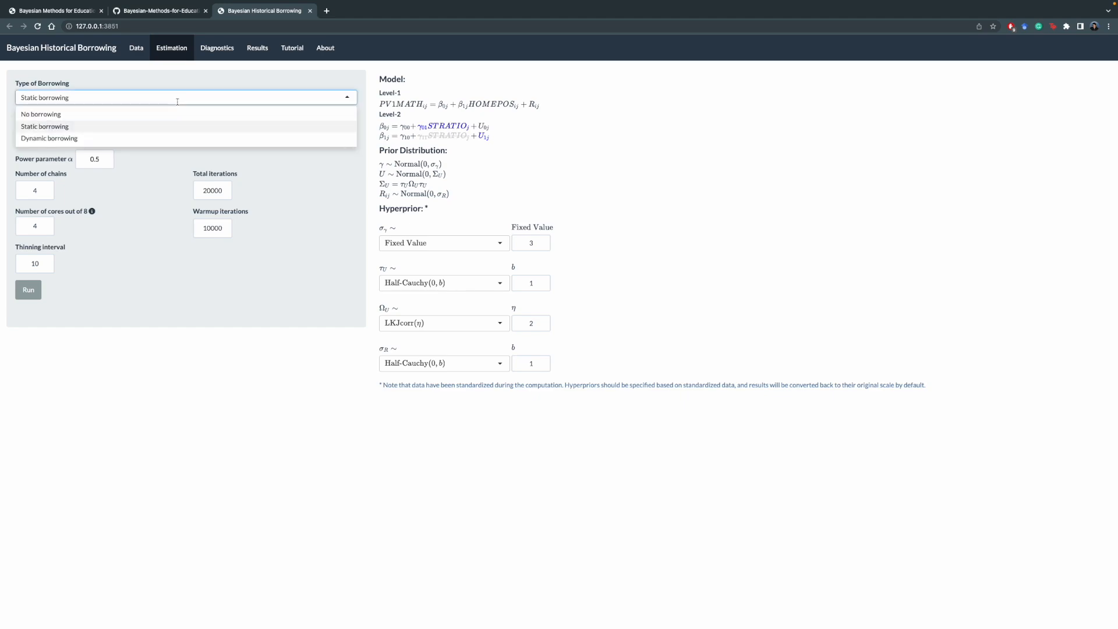
pyautogui.click(153, 140)
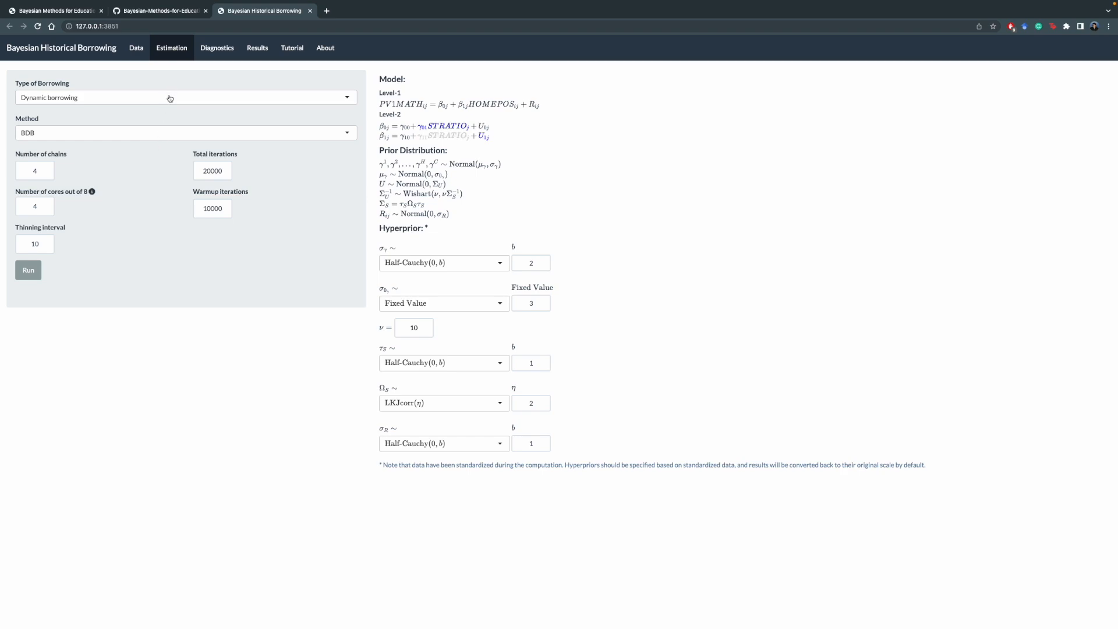
pyautogui.click(149, 132)
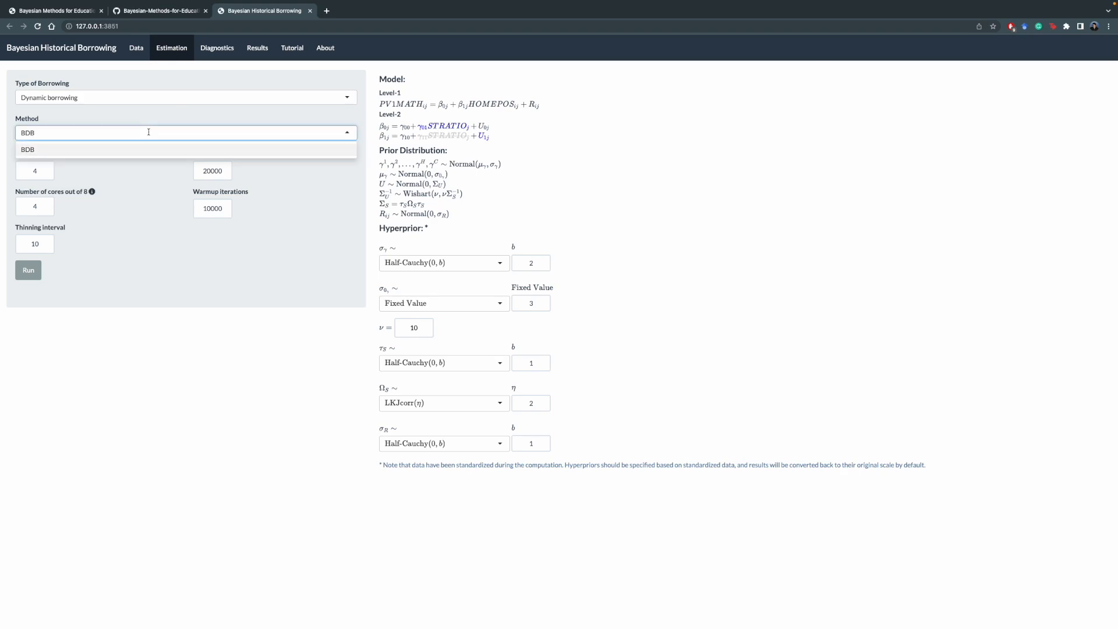
pyautogui.click(156, 119)
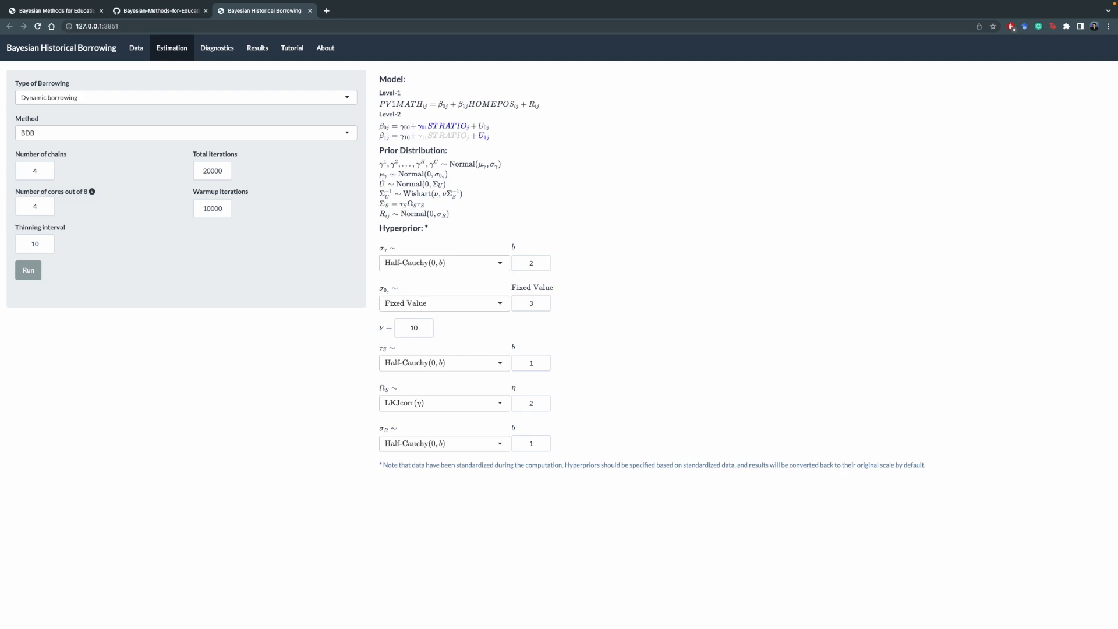
pyautogui.moveTo(382, 330)
# Examine the sampling settings: number of chains, total and warmup iterations, number of cores, and thinning interval
pyautogui.click(42, 173)
pyautogui.click(213, 171)
pyautogui.click(32, 211)
pyautogui.click(209, 210)
pyautogui.click(47, 244)
pyautogui.click(323, 193)
pyautogui.moveTo(204, 176); pyautogui.dragTo(203, 176)
pyautogui.click(286, 194)
# Run the model estimation
pyautogui.click(41, 274)
pyautogui.click(39, 270)
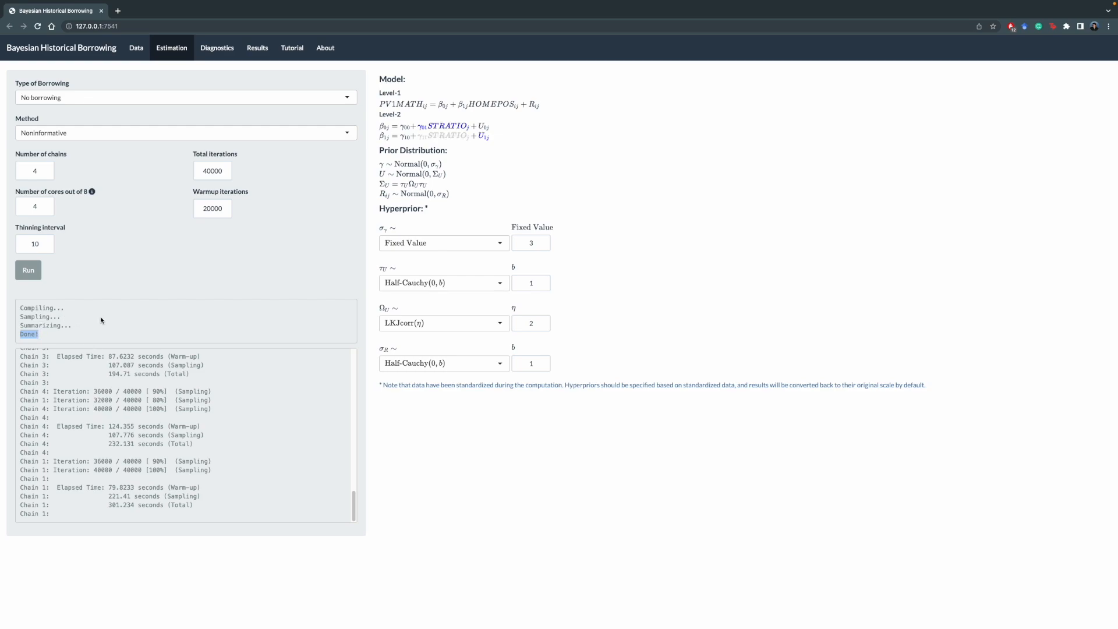
# Examine the density, trace and autocorrelation diagnostic plots of the estimated model for the parameter σ_R
pyautogui.click(210, 52)
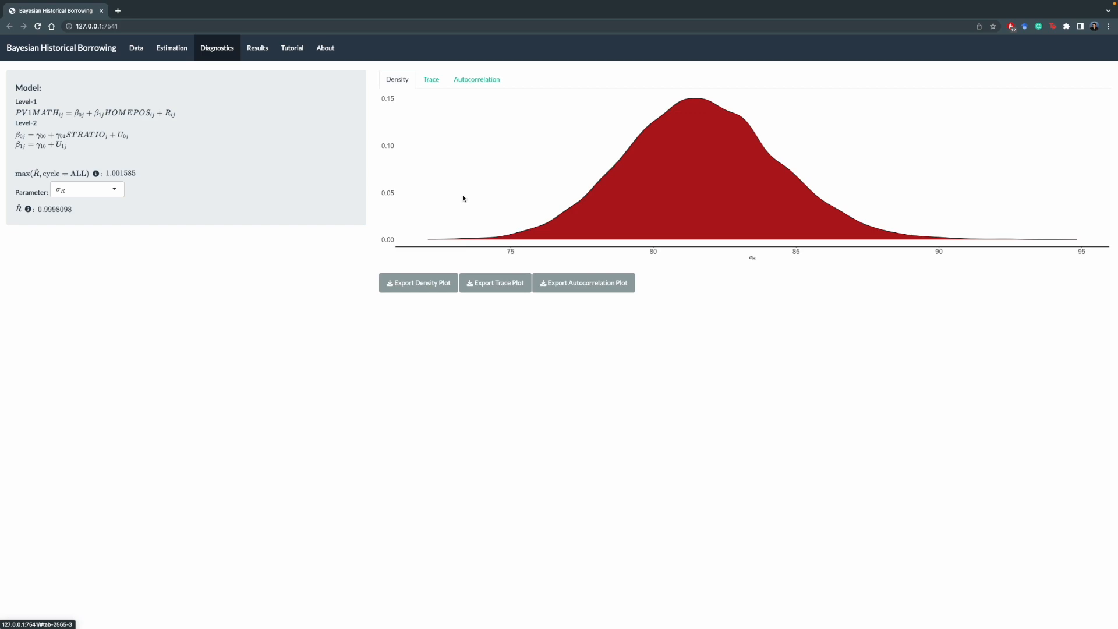
pyautogui.click(432, 80)
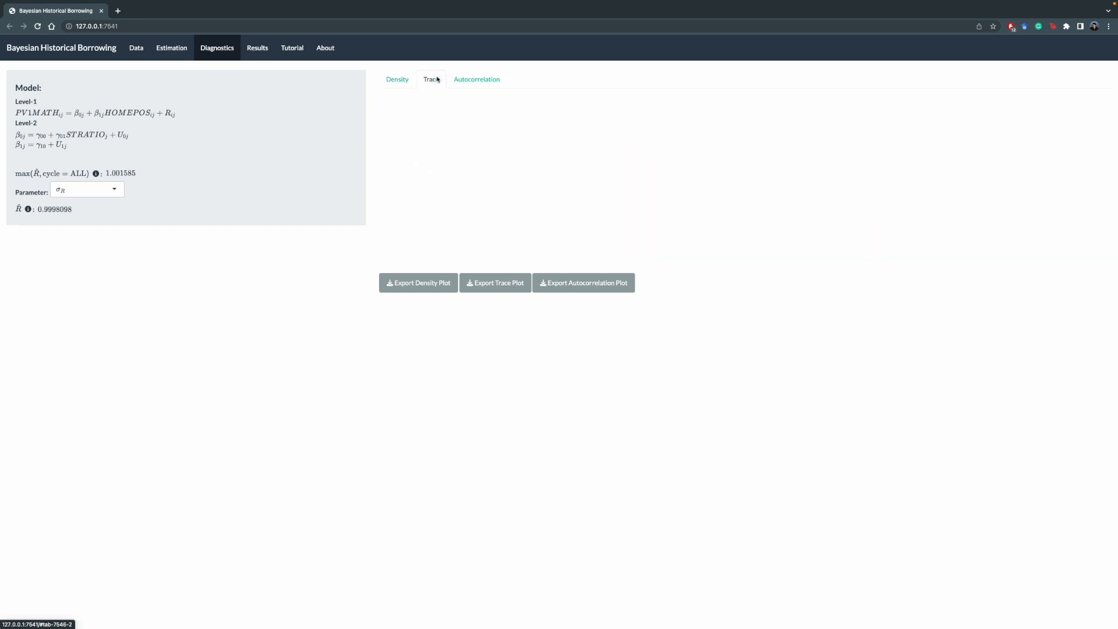
pyautogui.click(468, 79)
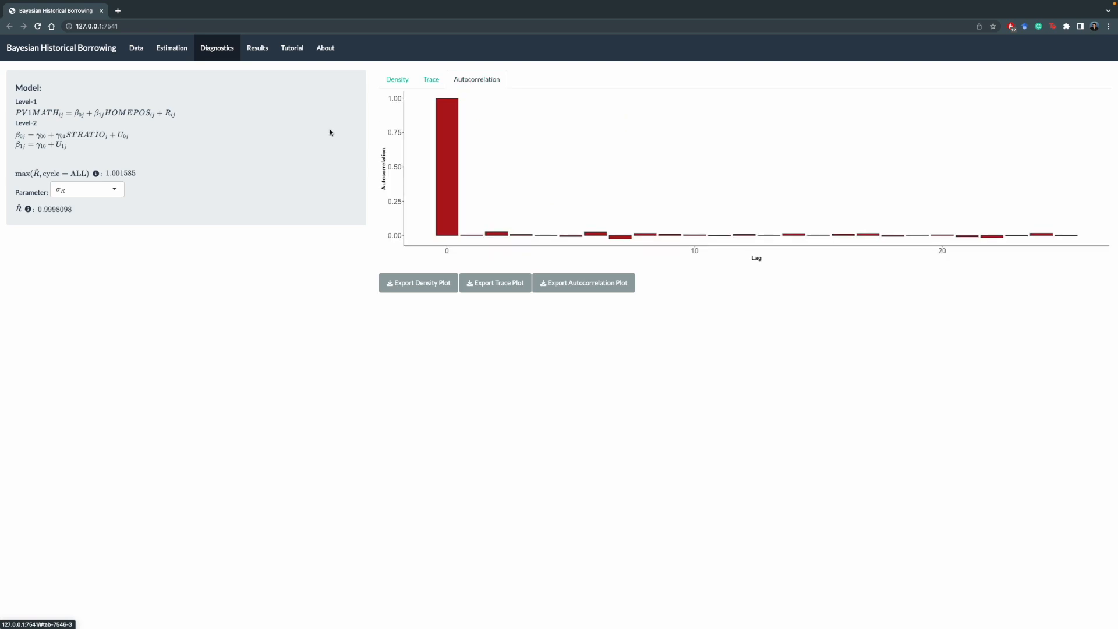
# Check the maximum R-hat across all cycles and show the autocorrelation diagnostics for the parameter γ00
pyautogui.moveTo(29, 174); pyautogui.dragTo(72, 177)
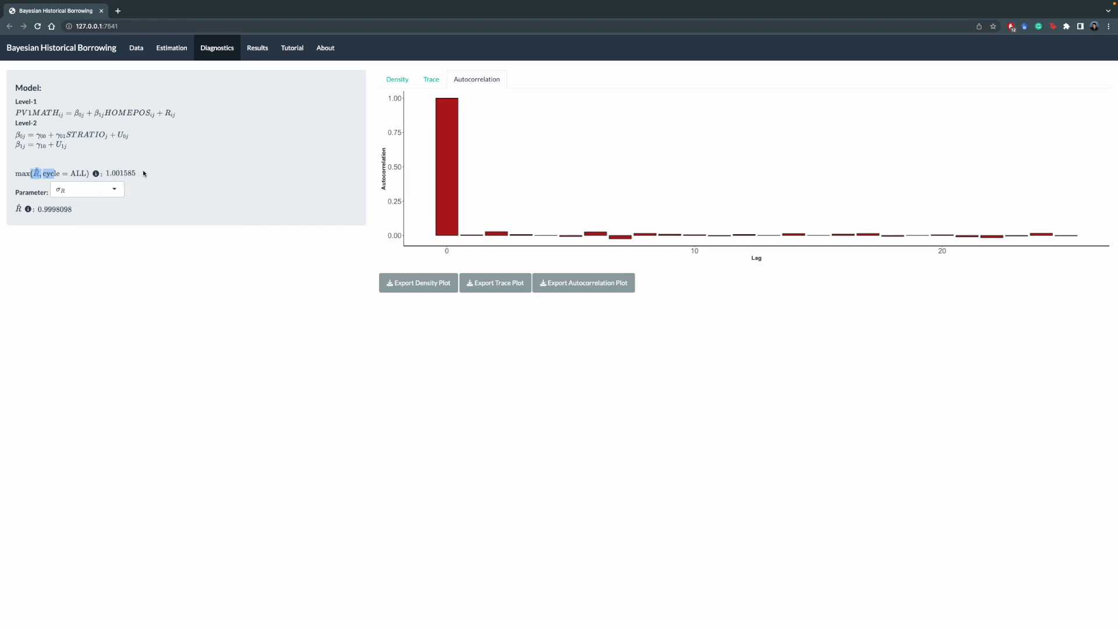
pyautogui.moveTo(146, 174); pyautogui.dragTo(102, 175)
pyautogui.click(109, 190)
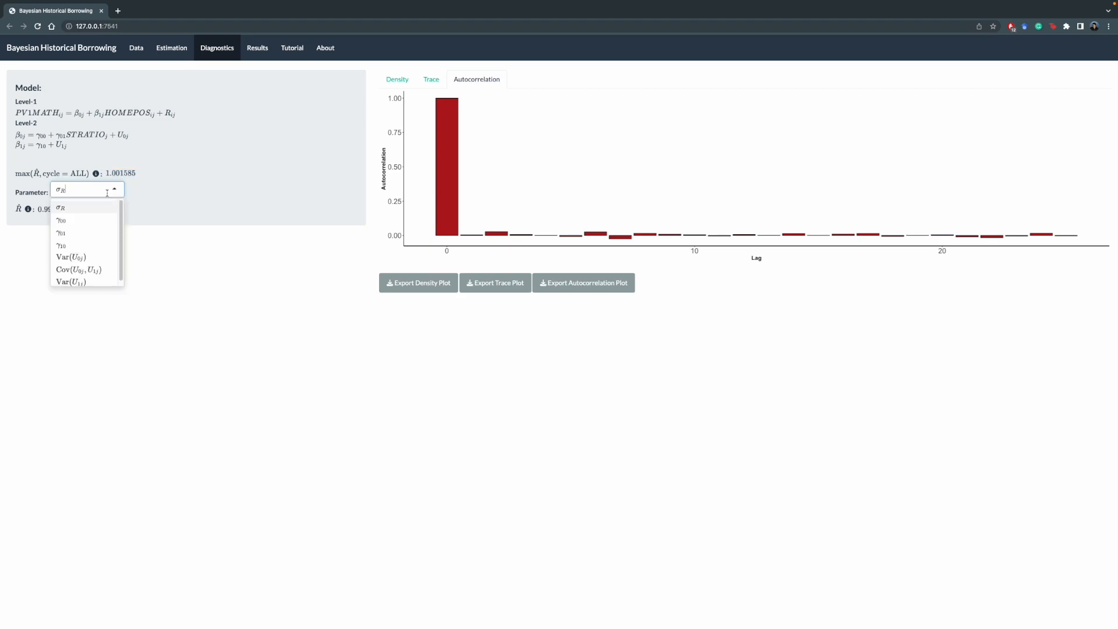
pyautogui.click(66, 224)
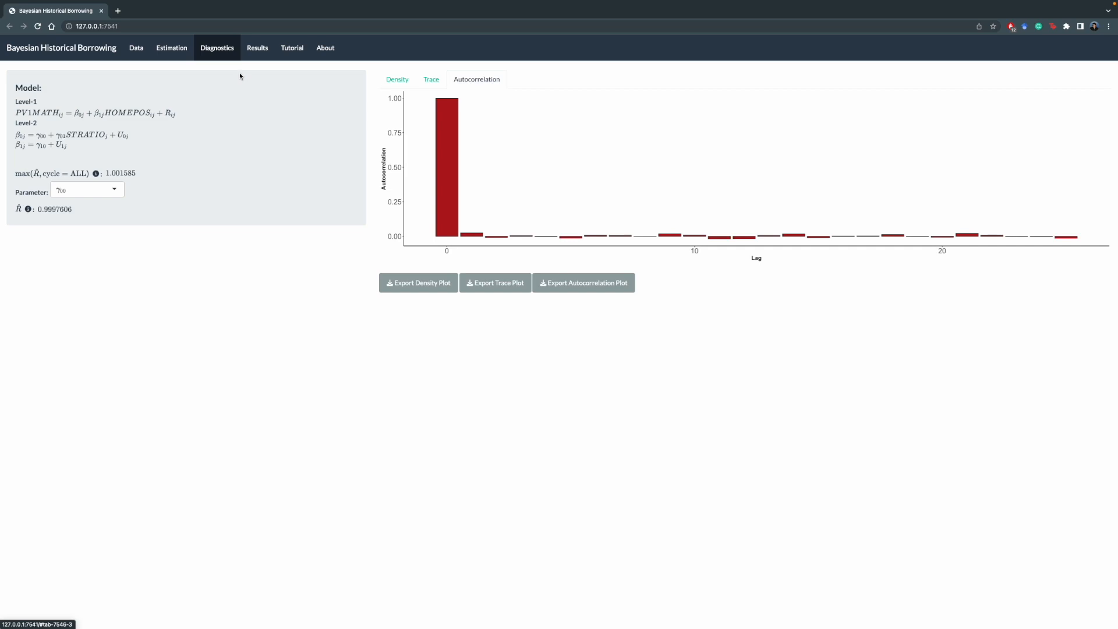
# Review the table of estimated parameters and the LOOIC values, and view the information about ShinyBHB
pyautogui.click(251, 49)
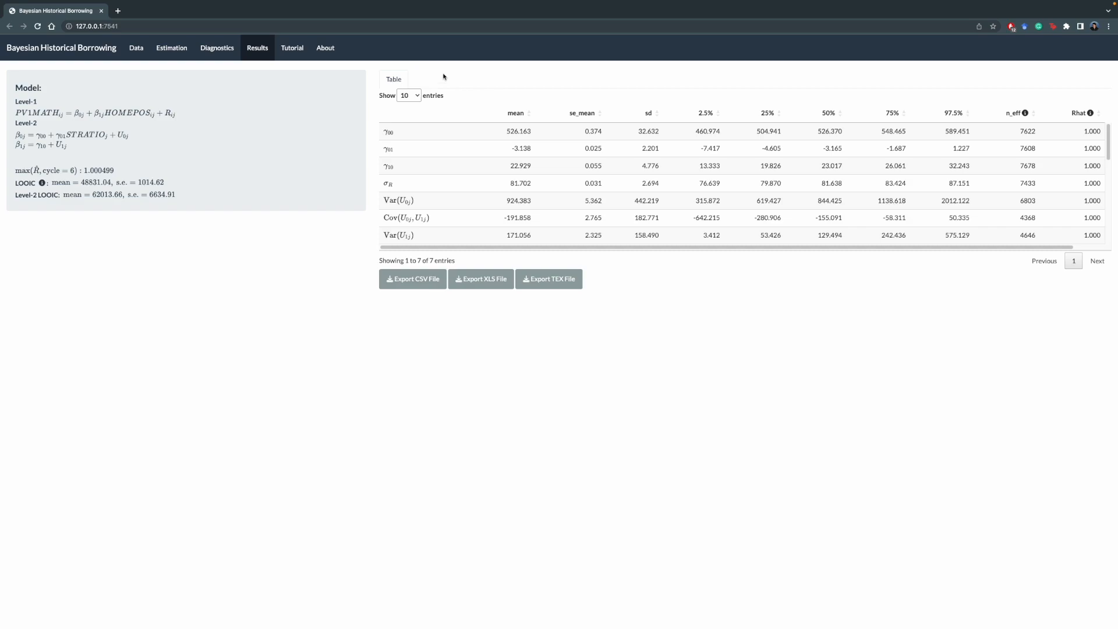
pyautogui.click(326, 48)
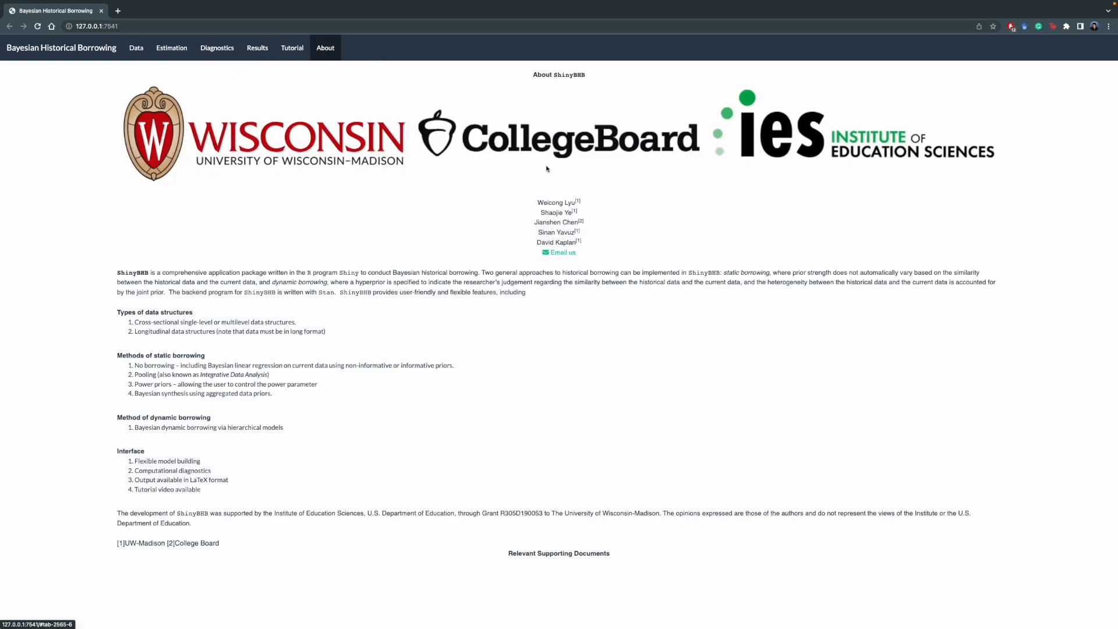